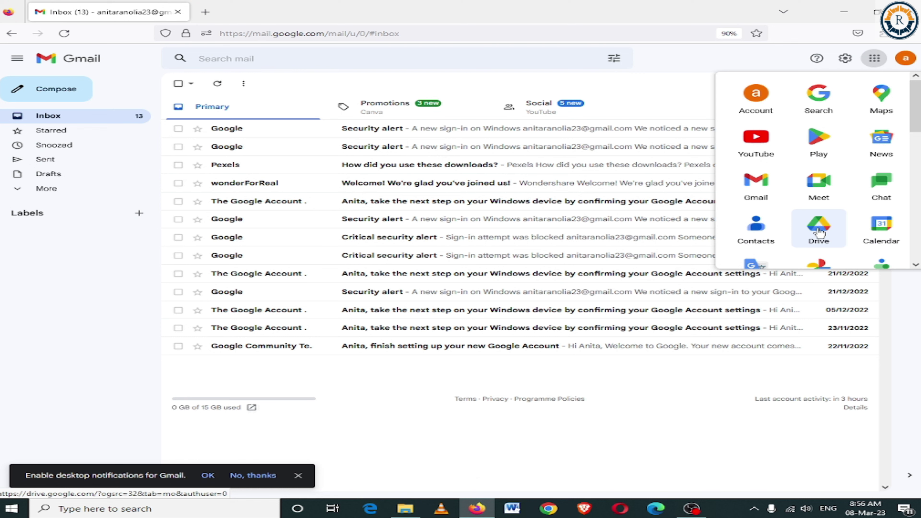
- Open Google Drive from Gmail and upload the hindi Word document from the Desktop's New folder to My Drive
left_click(819, 233)
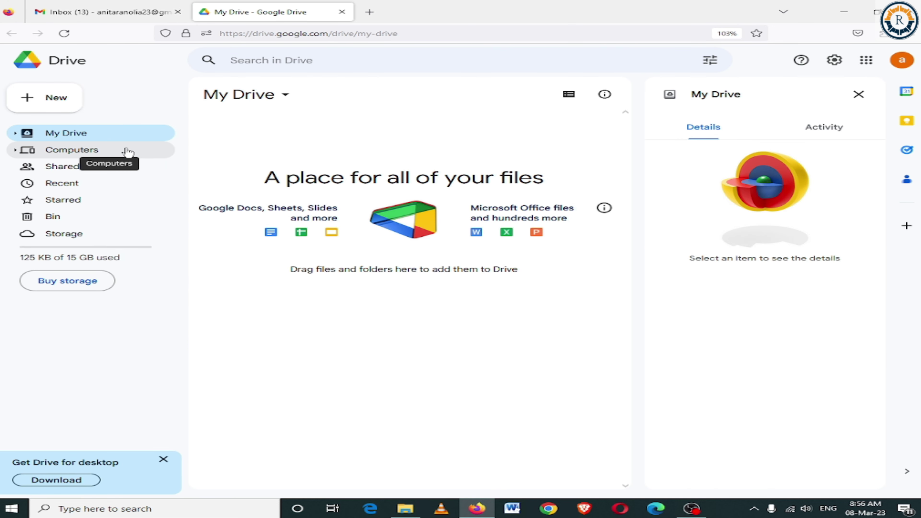
left_click(78, 135)
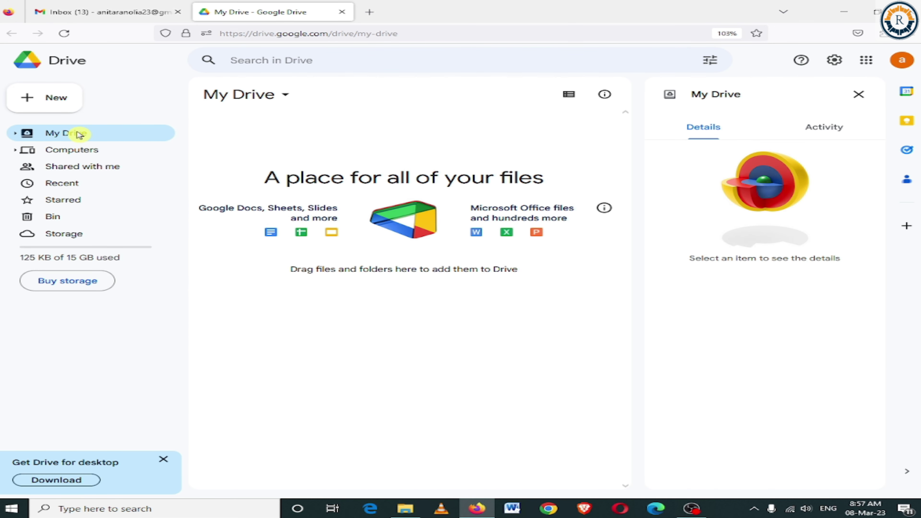
left_click(39, 97)
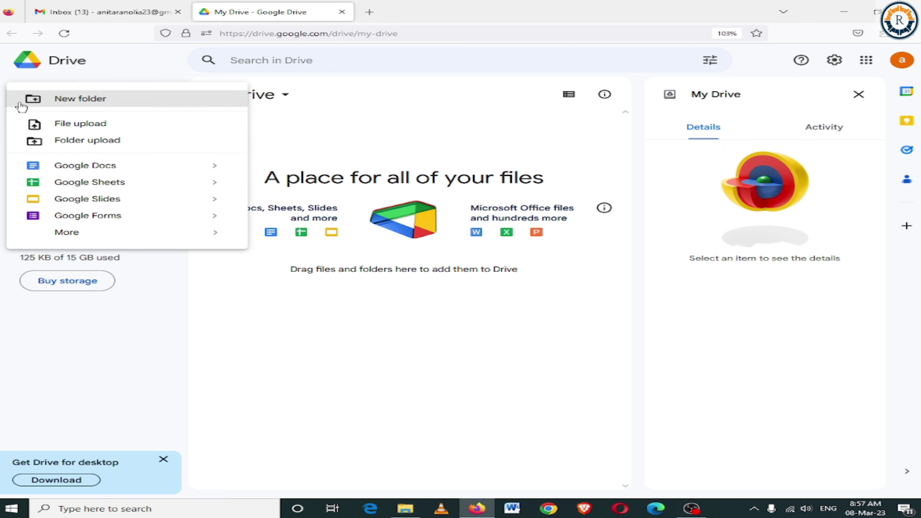
left_click(89, 127)
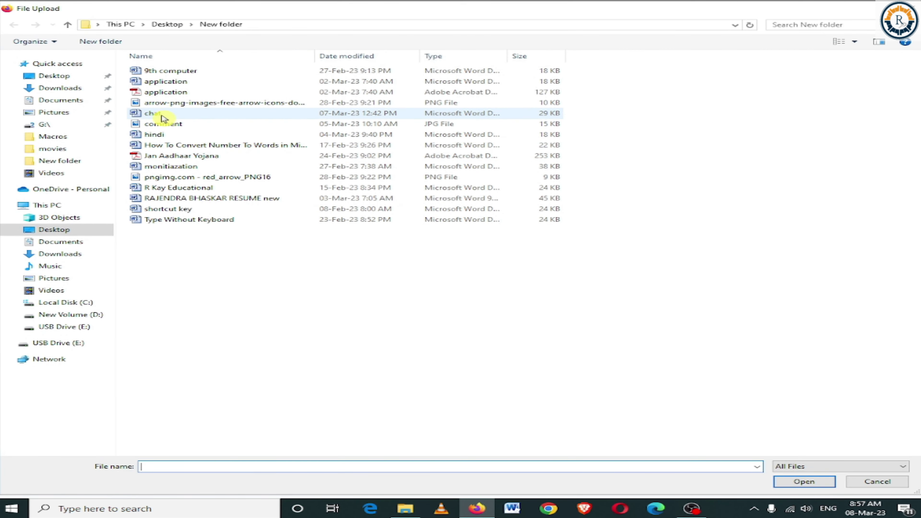
double_click(159, 134)
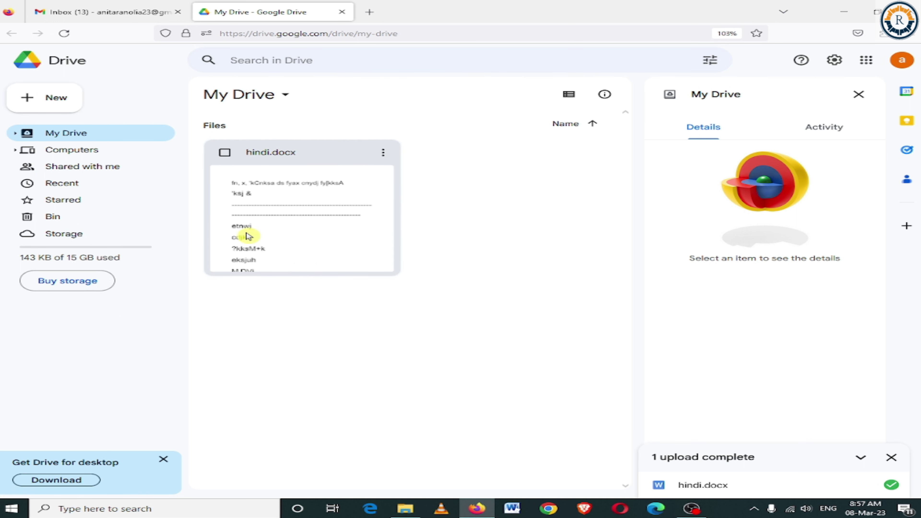
- View the actions available for the uploaded hindi.docx, close the Drive page and show the desktop
left_click(325, 200)
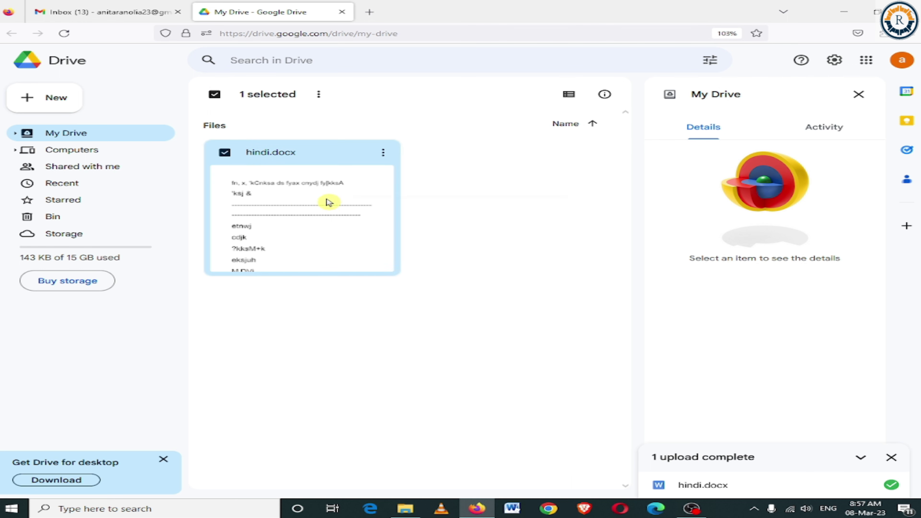
right_click(326, 199)
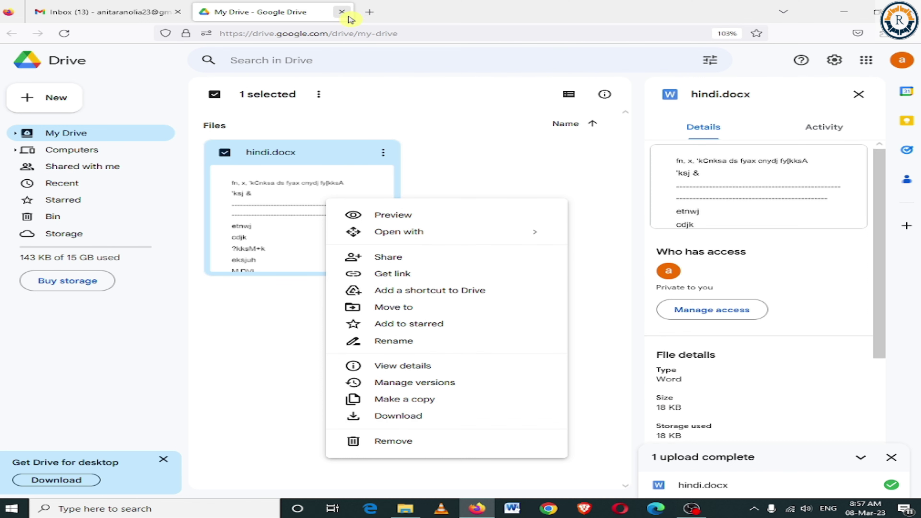
left_click(342, 12)
key("super+d")
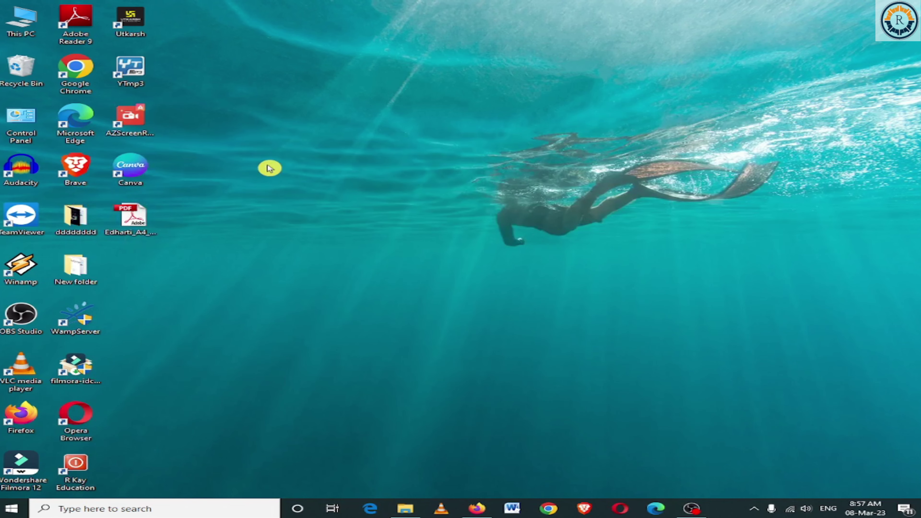
- Return to Gmail in Firefox, reopen Google Drive and remove hindi.docx from My Drive
left_click(477, 509)
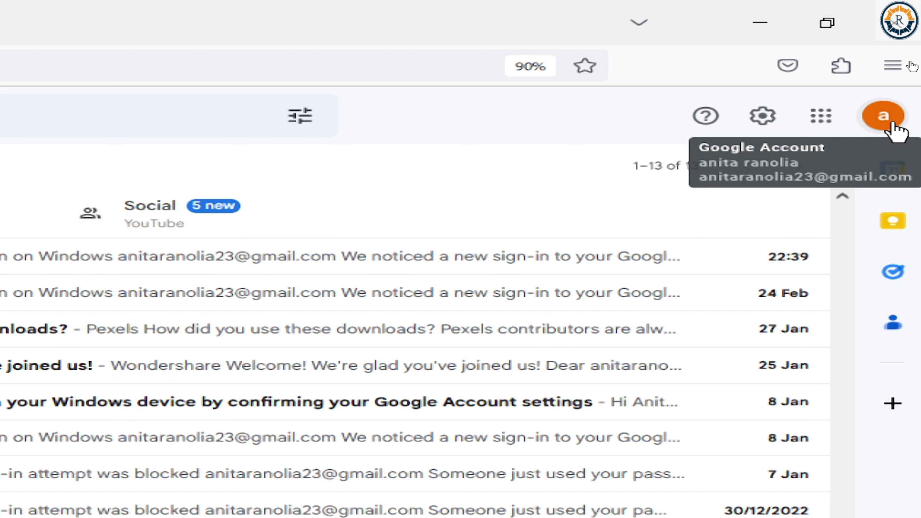
left_click(820, 117)
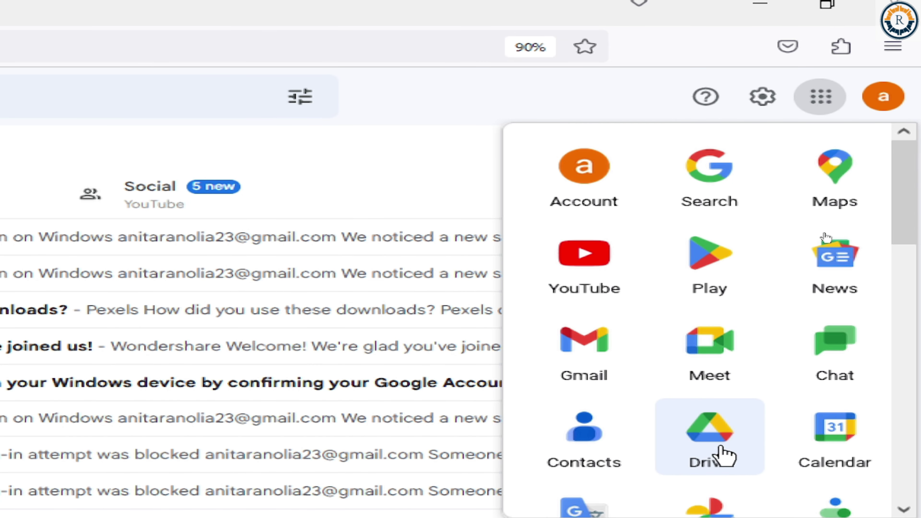
left_click(701, 439)
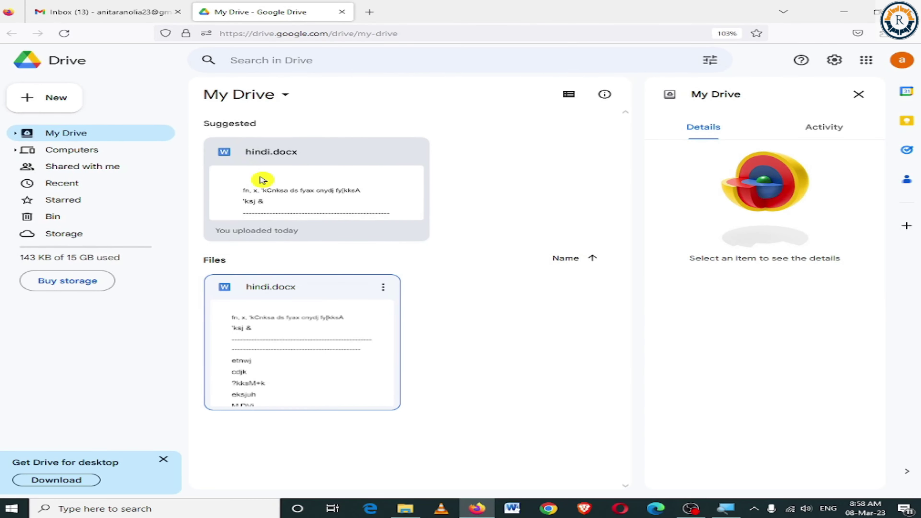
right_click(338, 187)
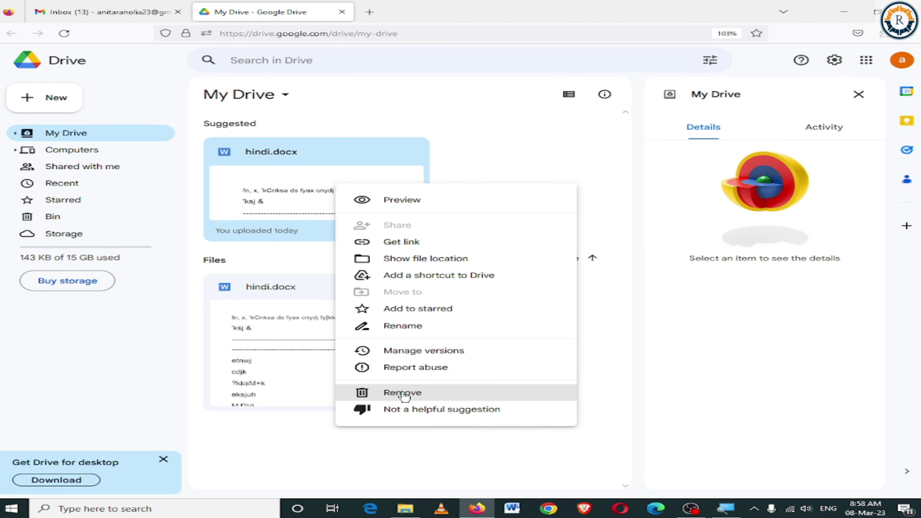
left_click(403, 394)
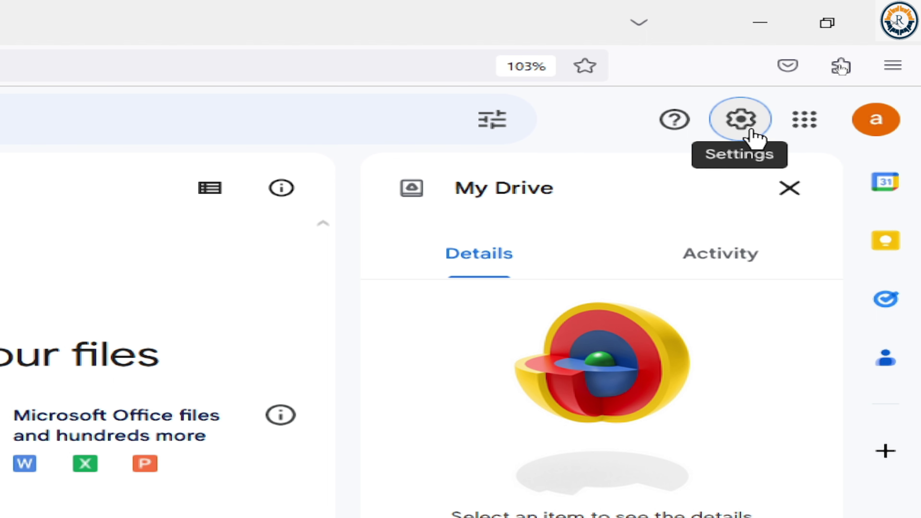
- Get Drive for desktop from the Drive settings and download its installer
left_click(755, 138)
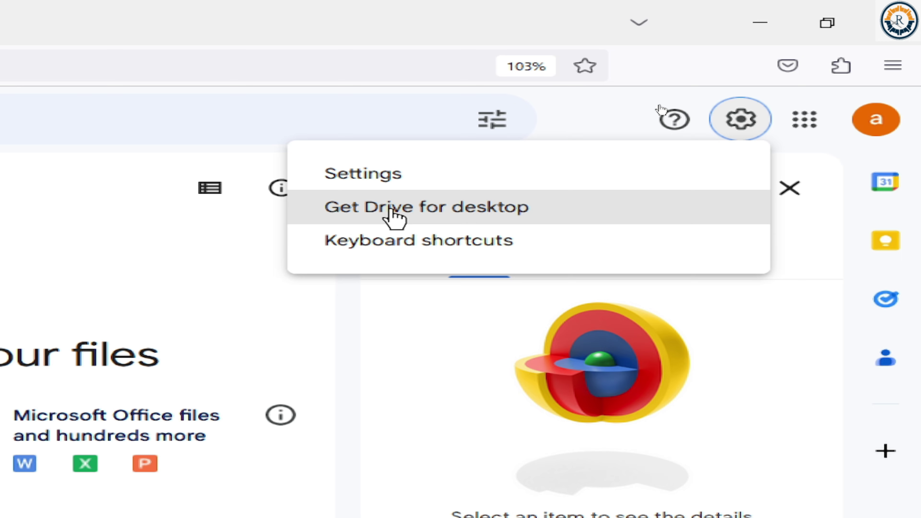
left_click(394, 218)
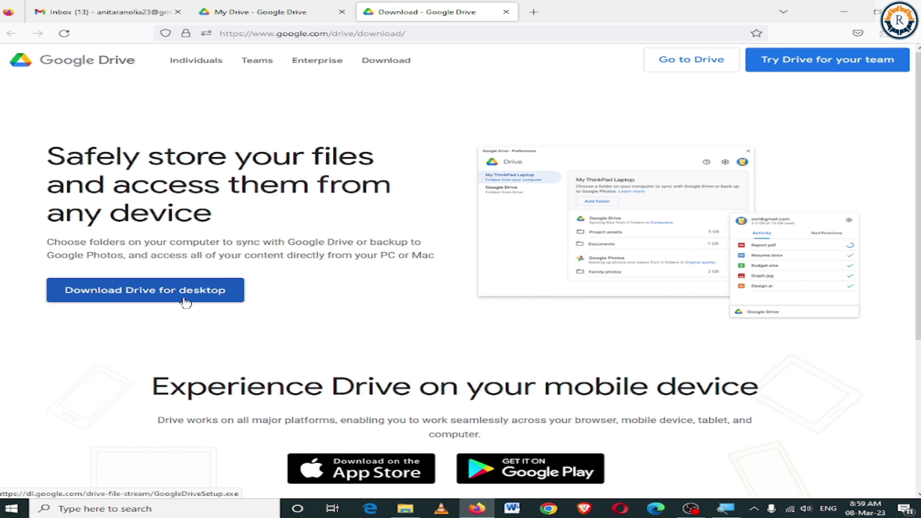
left_click(169, 293)
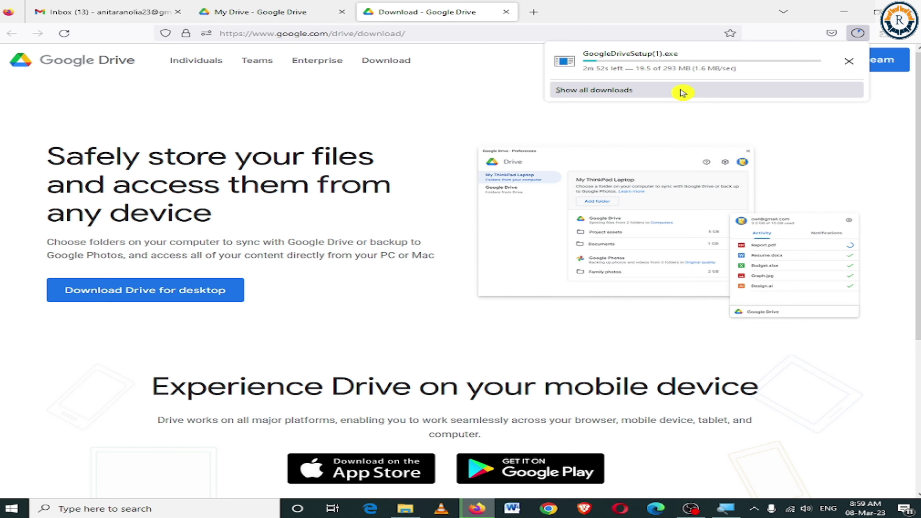
key("Escape")
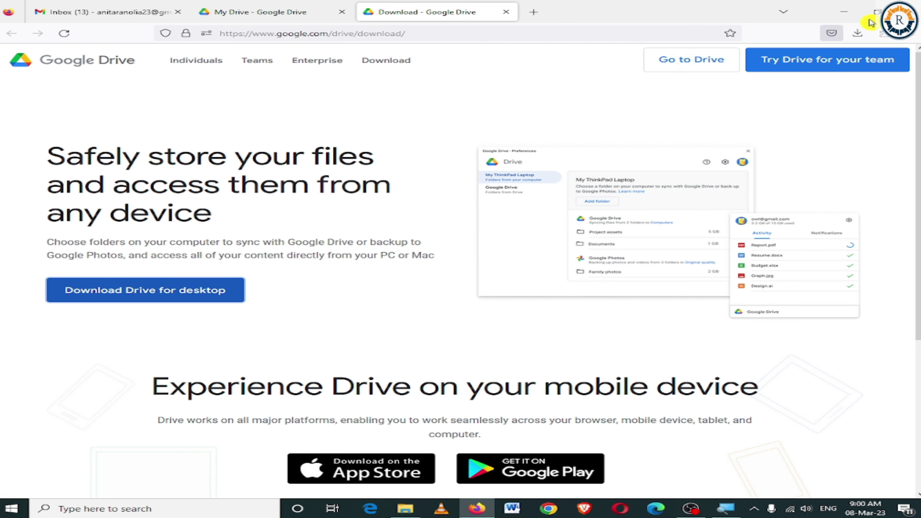
- Minimize the browser and run GoogleDriveSetup from the Downloads folder in File Explorer
left_click(842, 10)
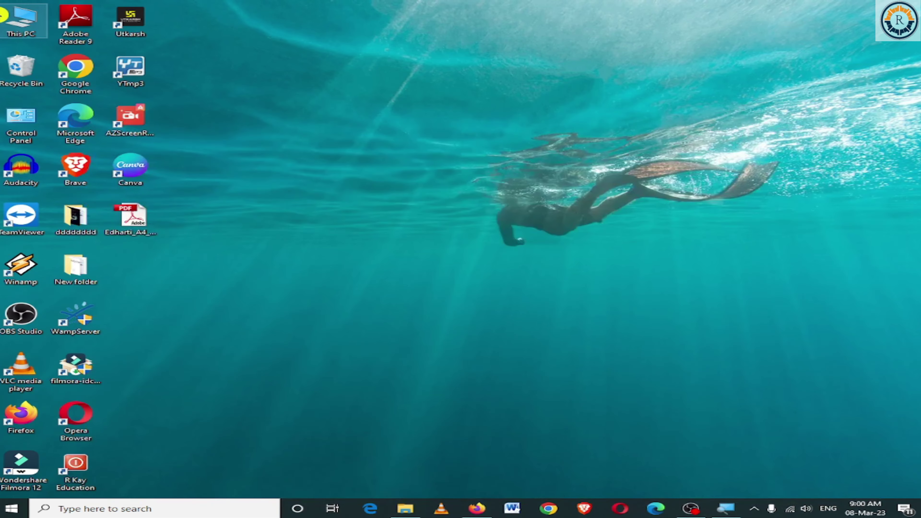
double_click(23, 28)
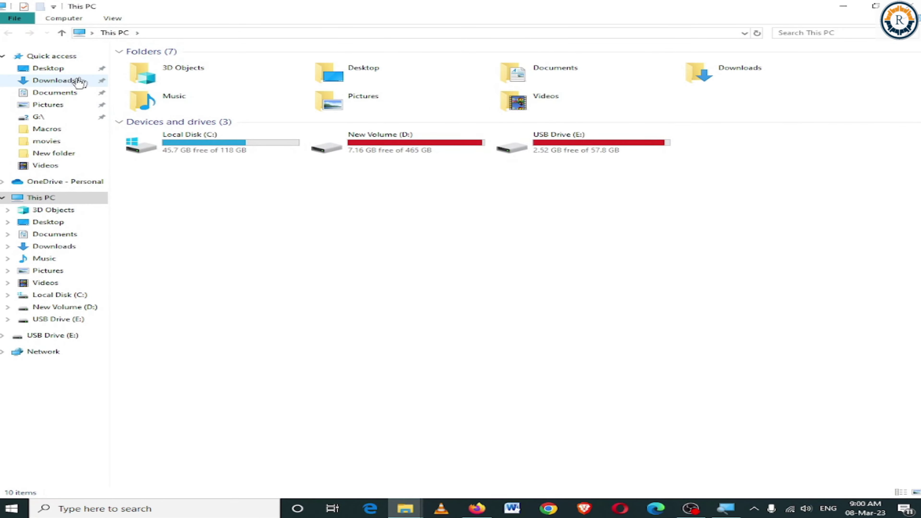
left_click(64, 81)
double_click(163, 90)
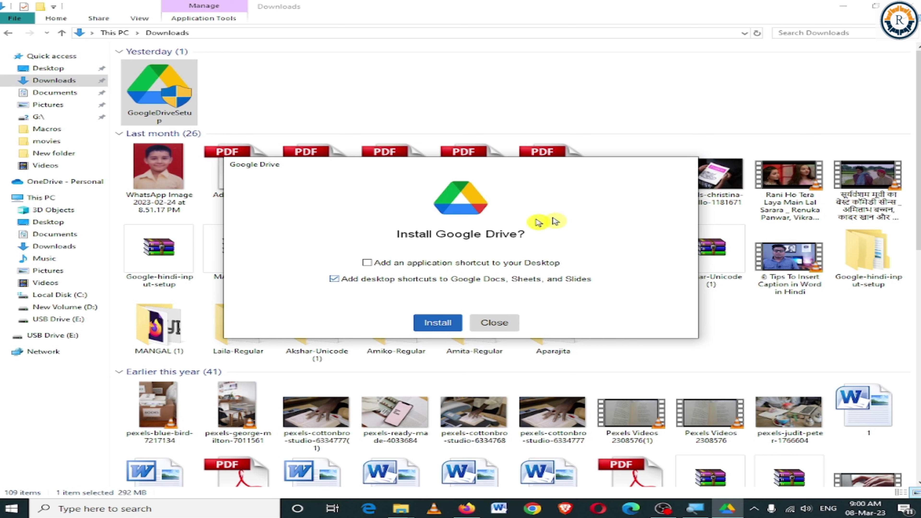
- Install Google Drive with an application shortcut on the desktop, decline the preferences offer and close the installer
left_click(843, 6)
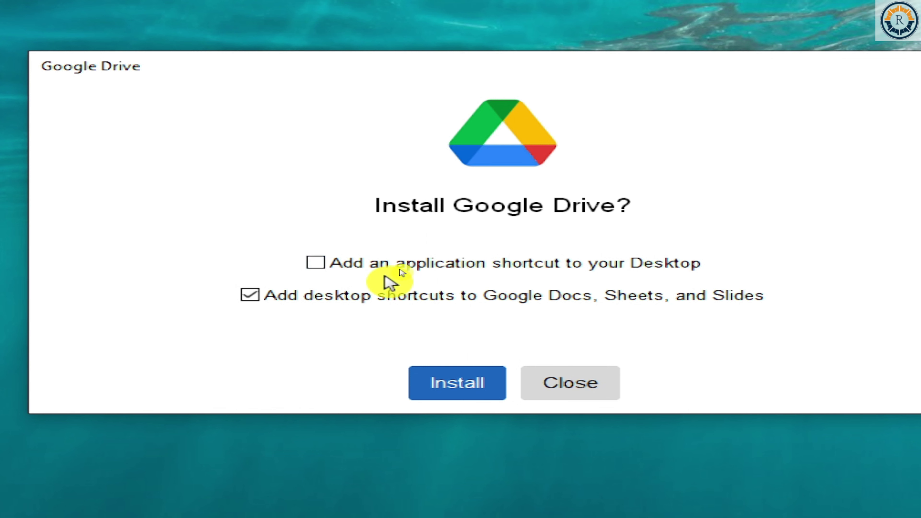
left_click(323, 268)
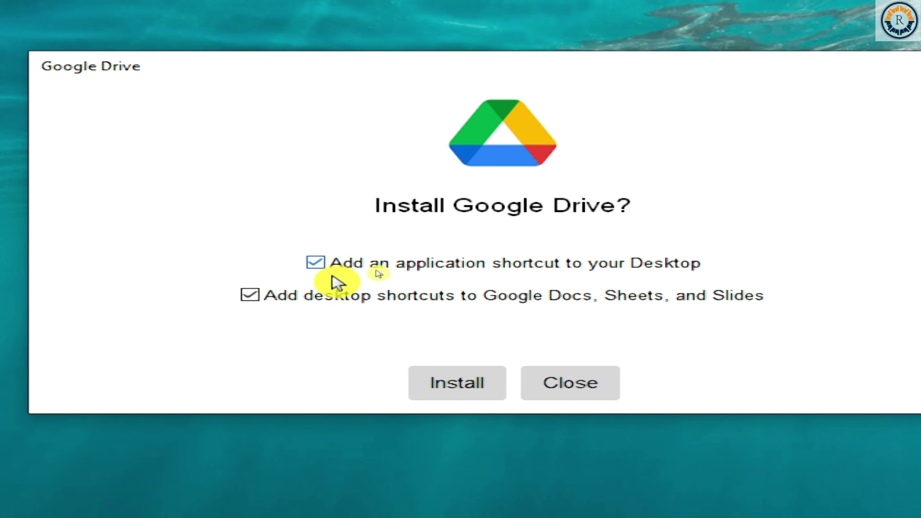
left_click(449, 378)
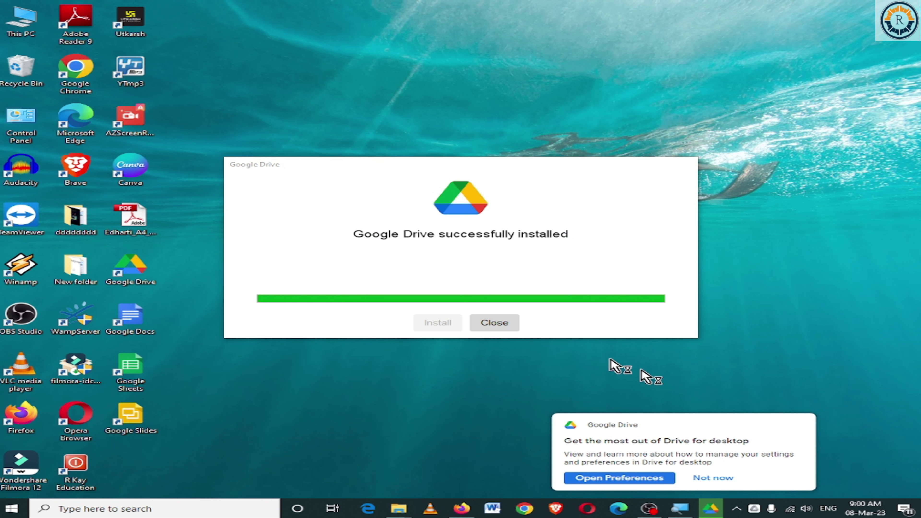
left_click(713, 478)
left_click(502, 324)
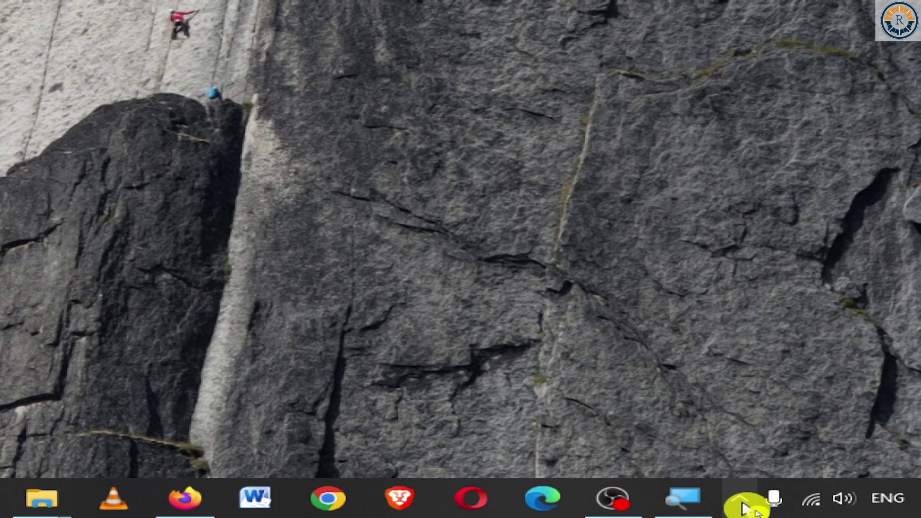
- Open the preferences of Google Drive for desktop from its system tray app
left_click(738, 500)
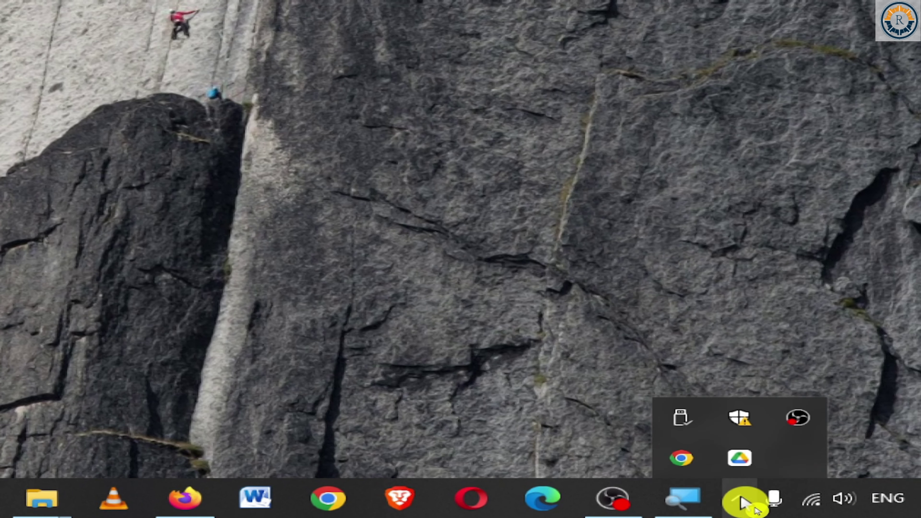
left_click(740, 461)
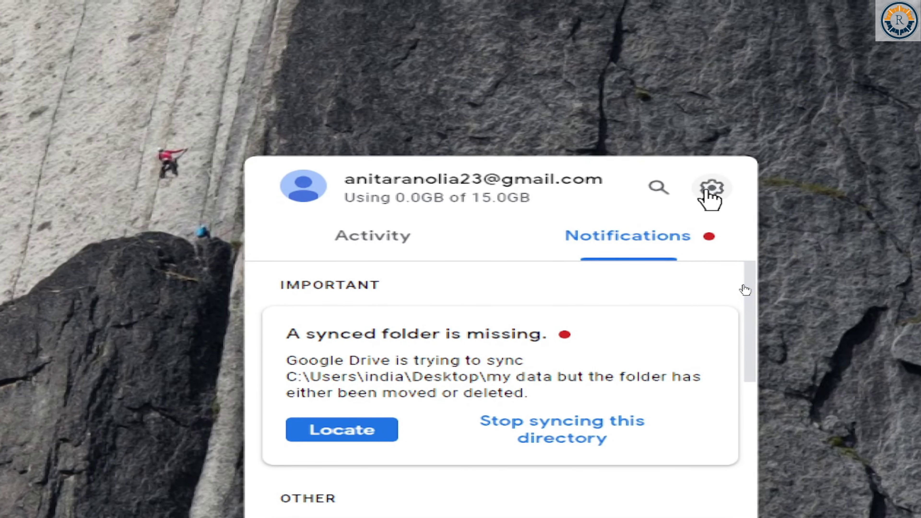
left_click(709, 191)
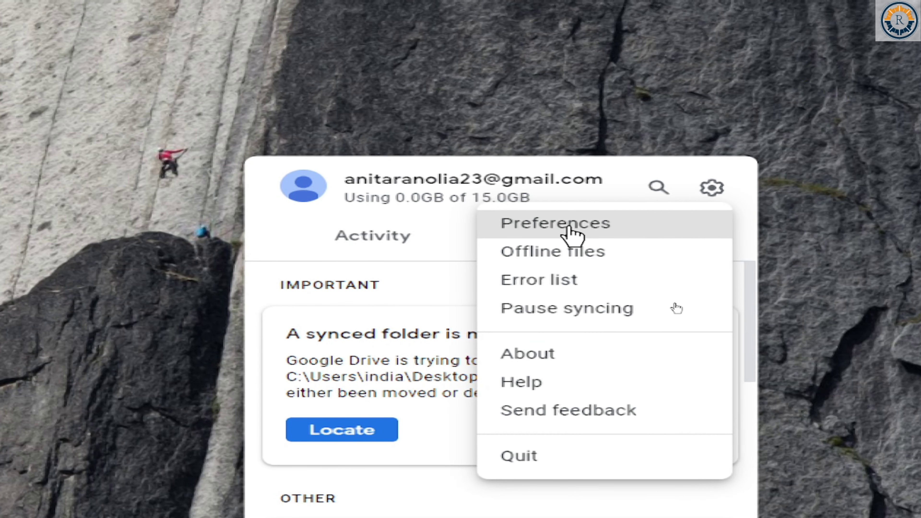
left_click(572, 235)
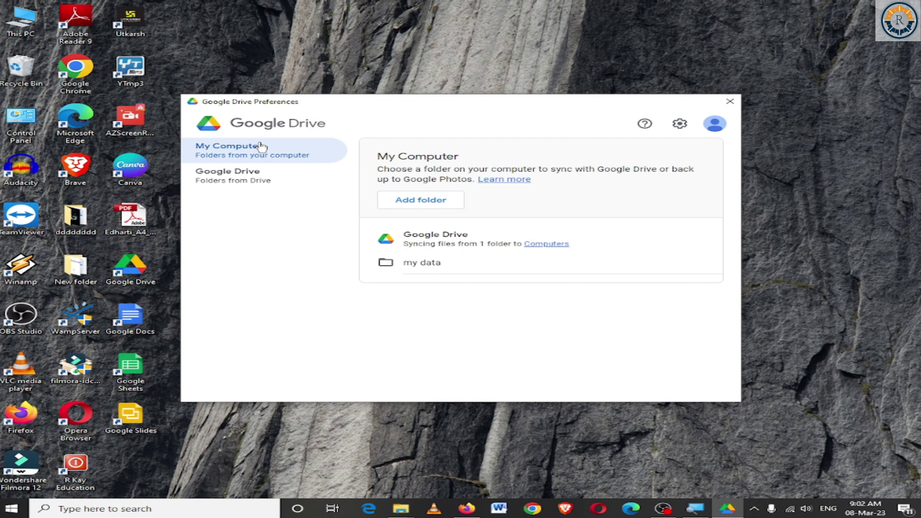
- Create a folder named RAJ on the Desktop and choose it as the My Computer folder to back up
left_click(407, 201)
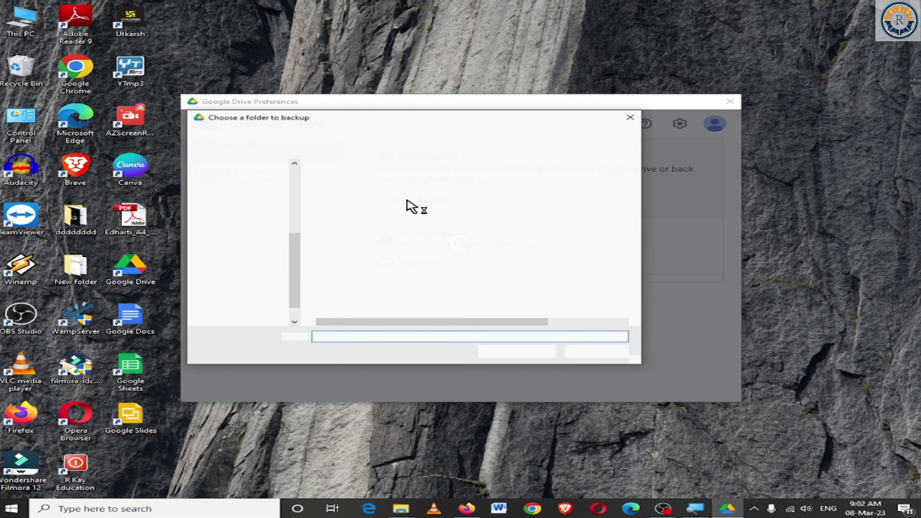
left_click(241, 194)
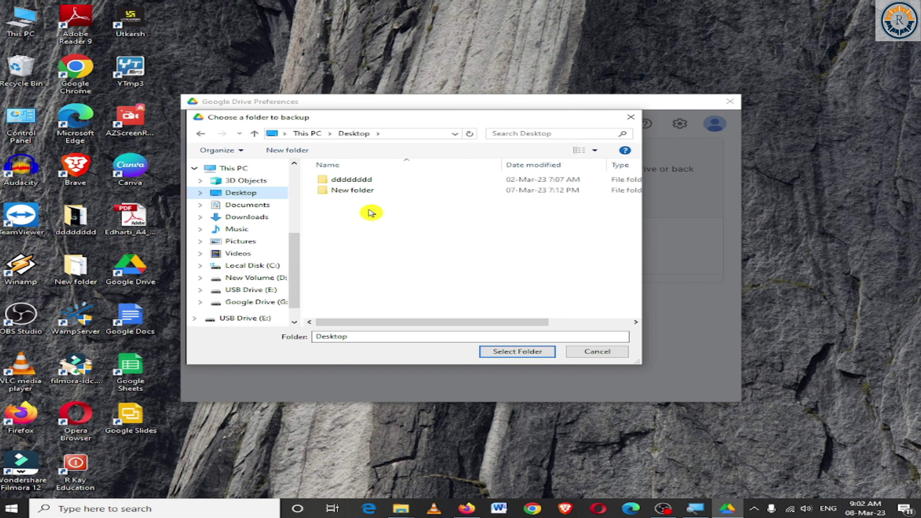
right_click(361, 220)
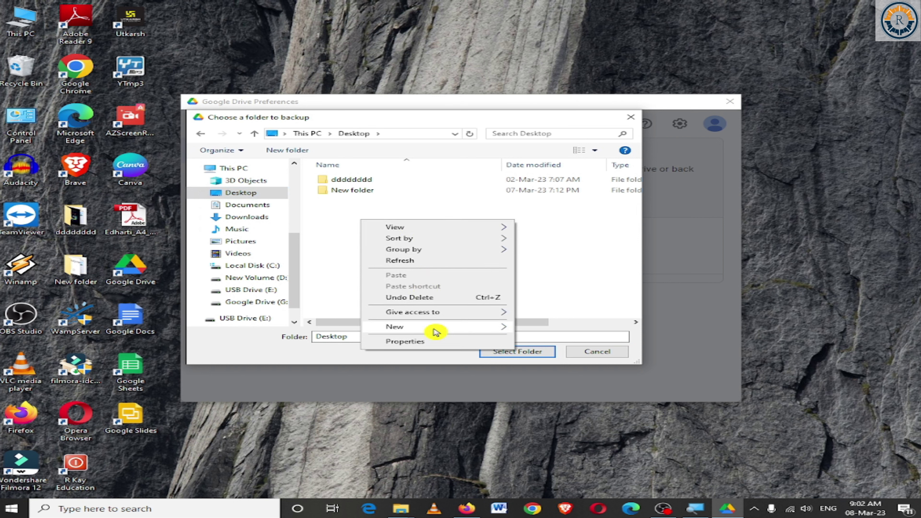
mouse_move(435, 328)
left_click(585, 328)
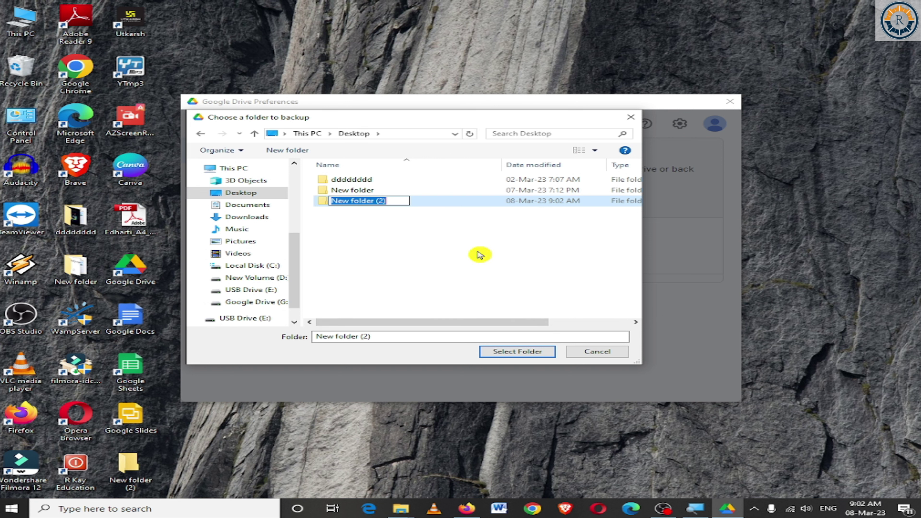
type("ra")
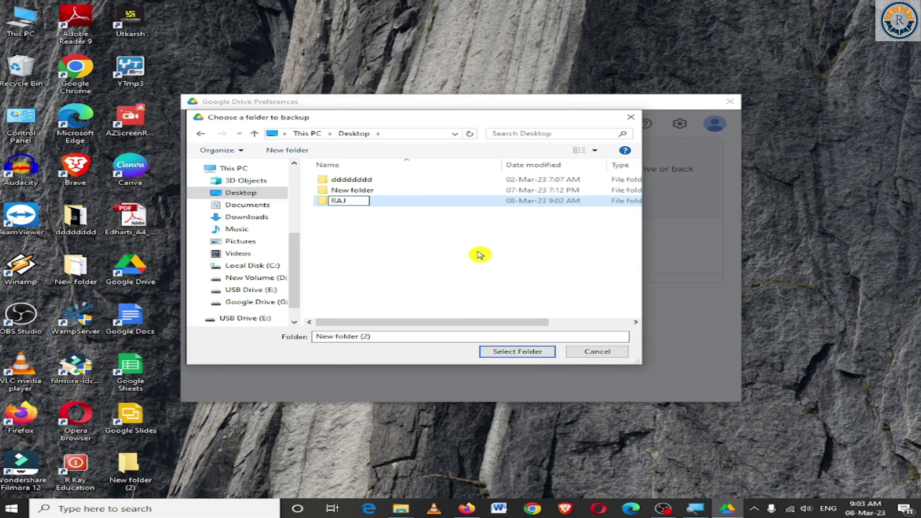
left_click(394, 206)
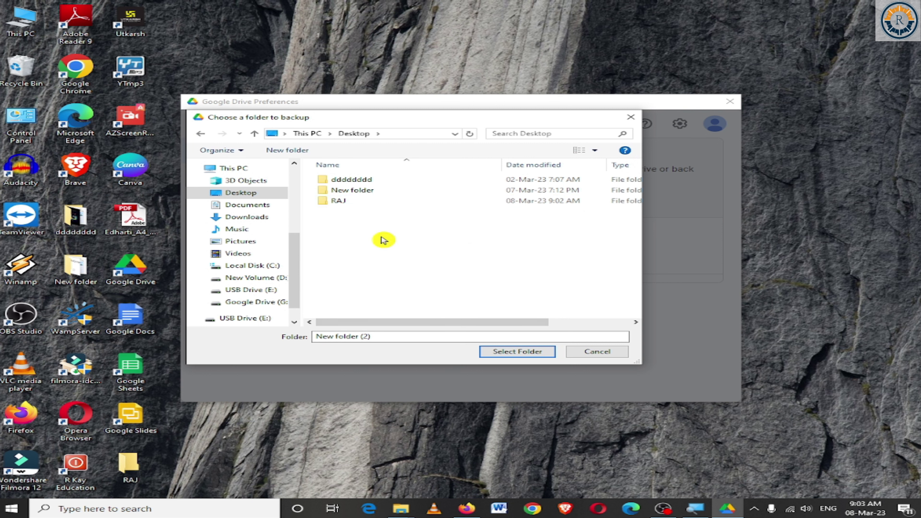
left_click(517, 354)
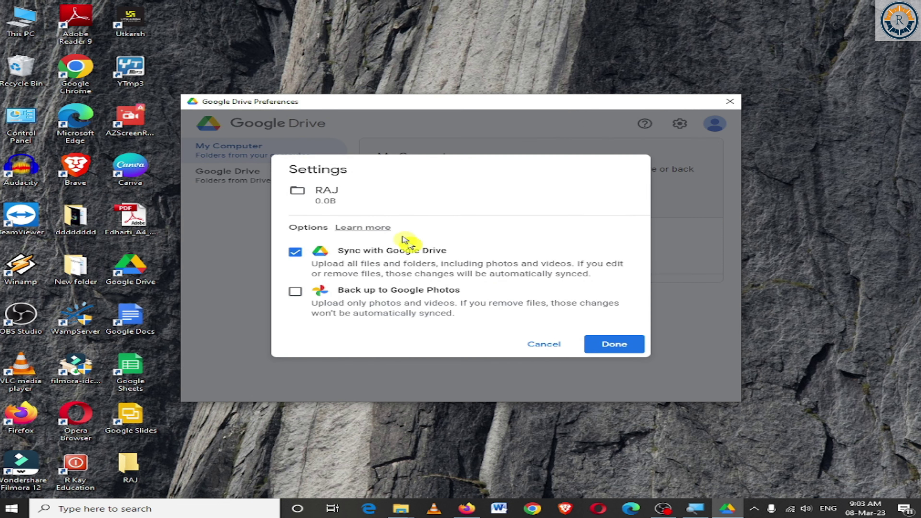
- Confirm syncing the RAJ folder with Google Drive, save the preferences and close them
left_click(614, 345)
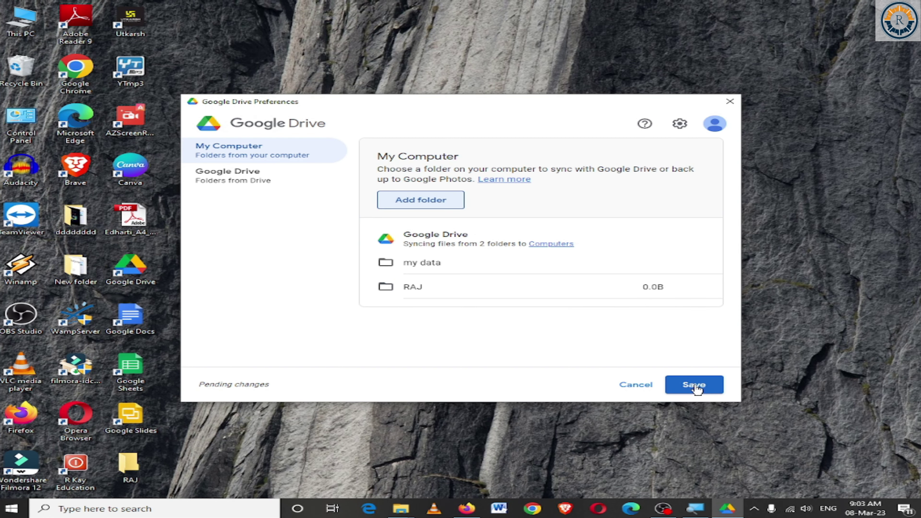
left_click(697, 386)
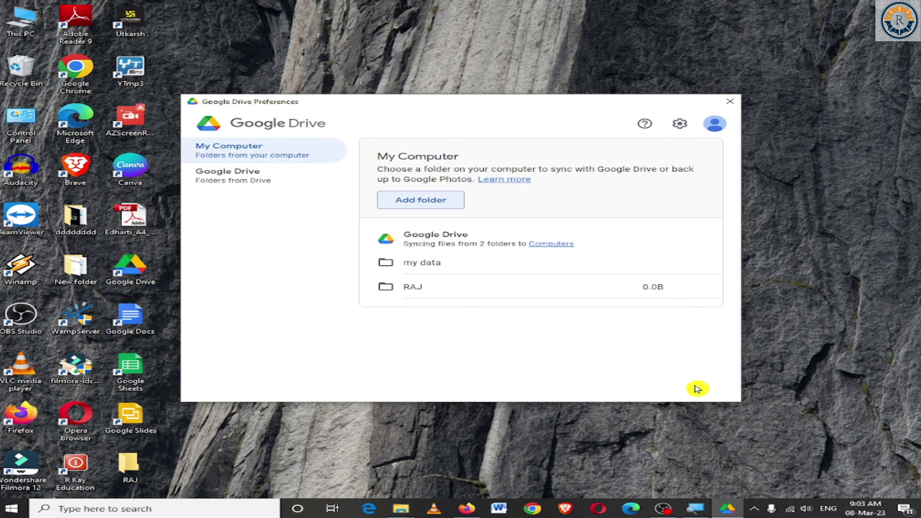
left_click(731, 101)
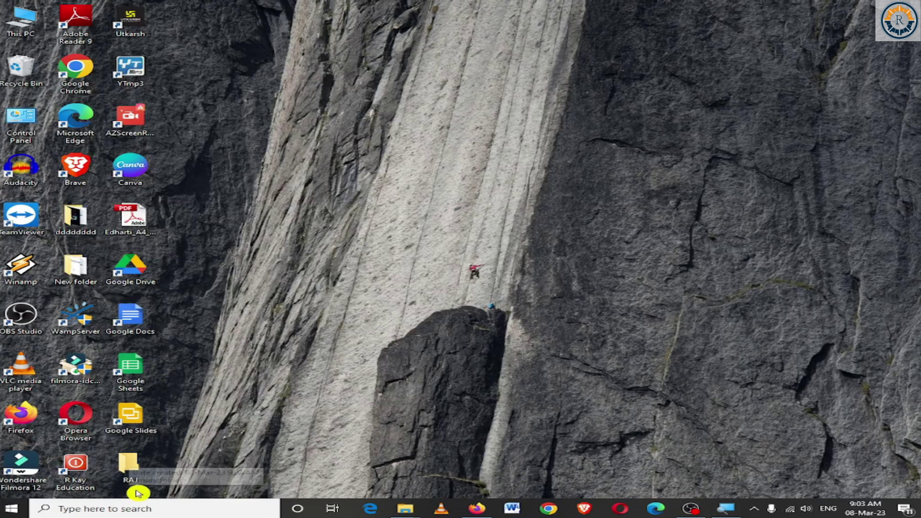
- Copy the 9th computer and chat Word documents from New folder on the desktop into the RAJ folder
double_click(131, 470)
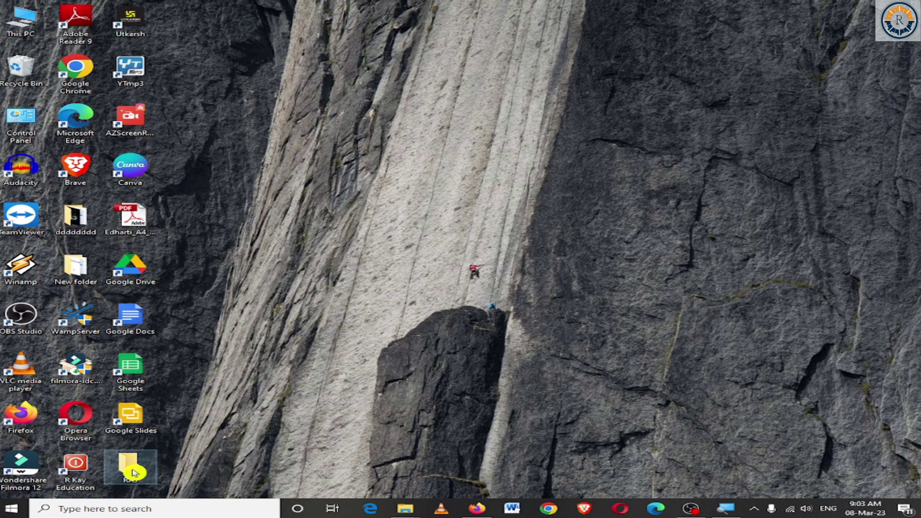
left_click(918, 5)
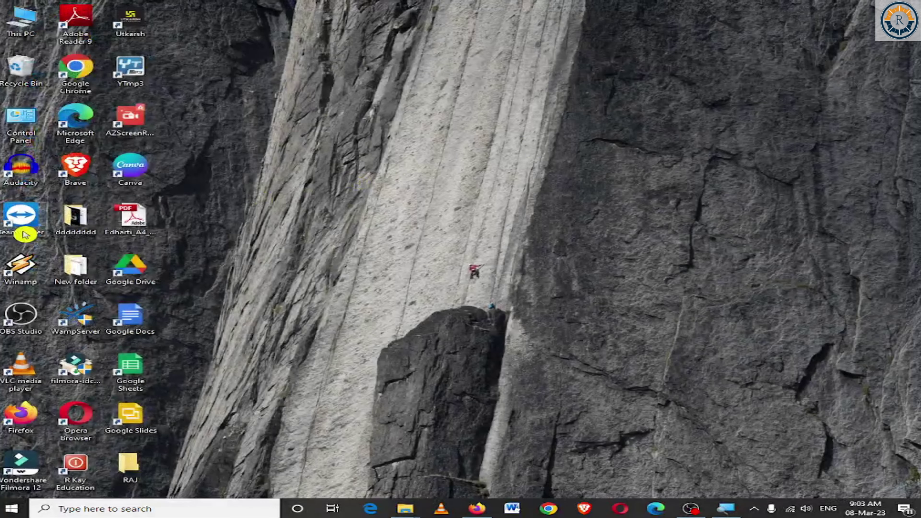
double_click(83, 265)
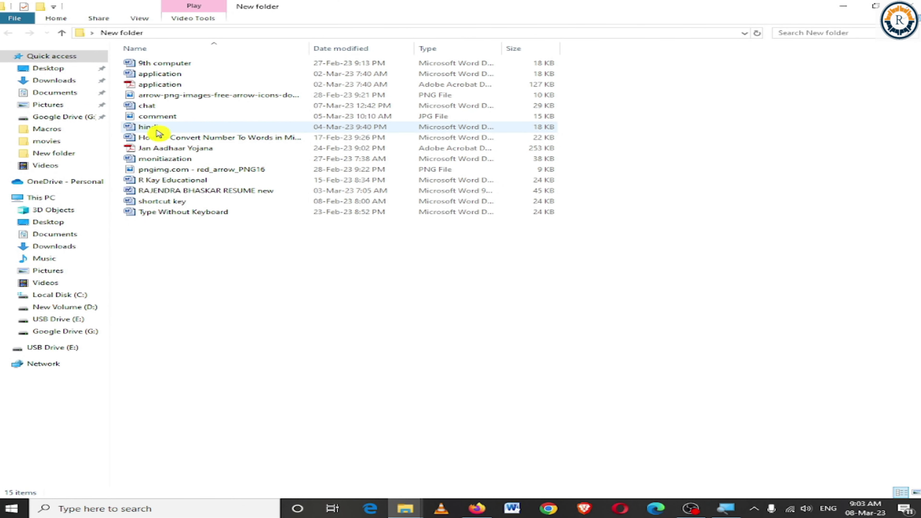
left_click(165, 63)
left_click(146, 105, "ctrl")
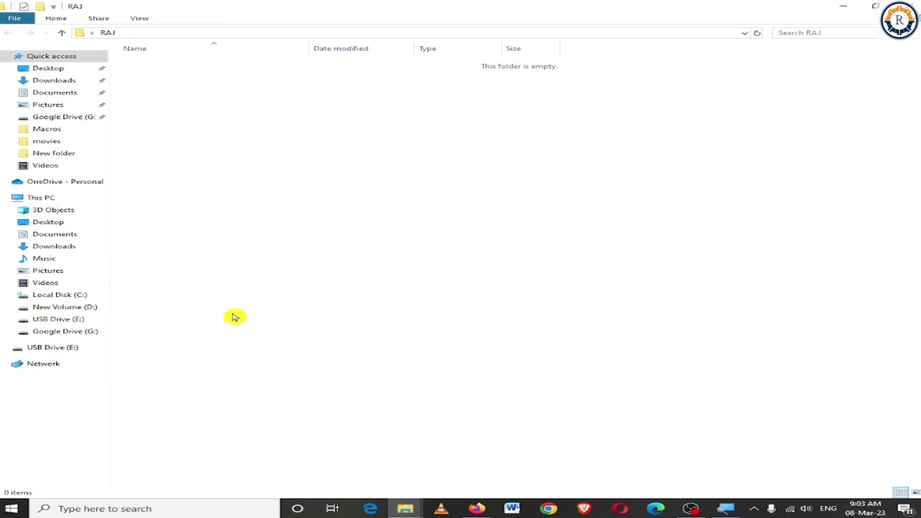
key("ctrl+v")
- Open the 9th computer document from the RAJ folder, dismiss the activation wizard and replace the first line with "R Kay Educational"
double_click(171, 64)
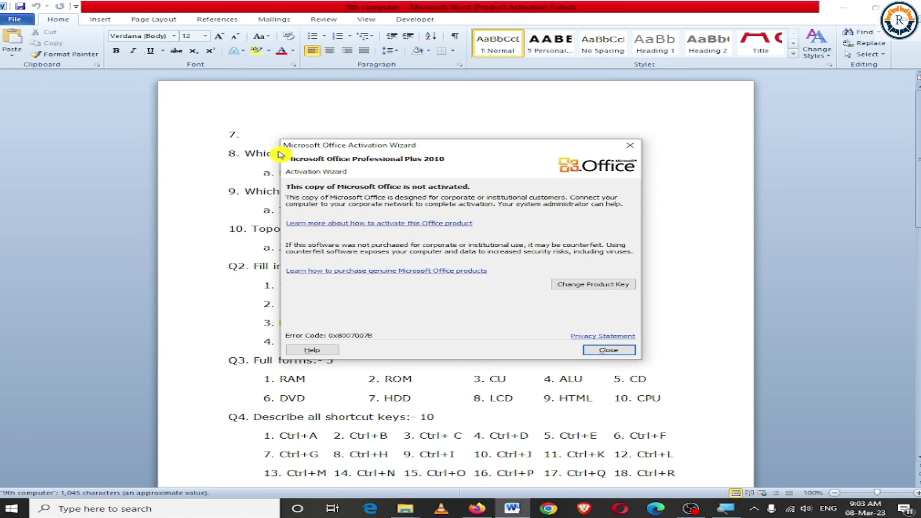
left_click(610, 349)
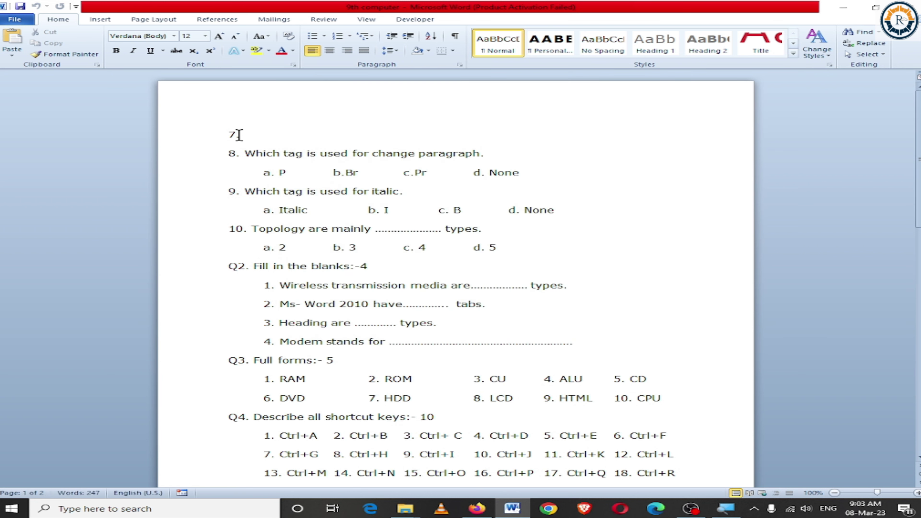
left_click_drag(221, 133, 478, 135)
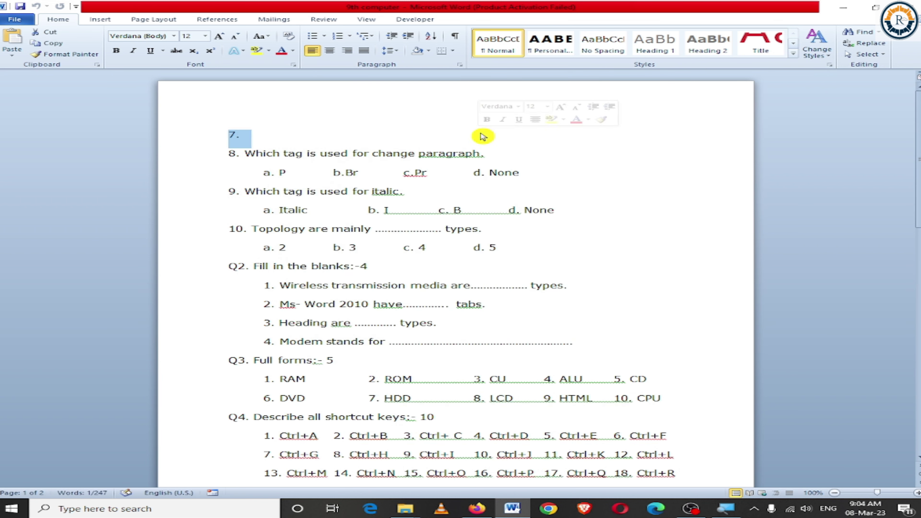
type("R Kay Ed")
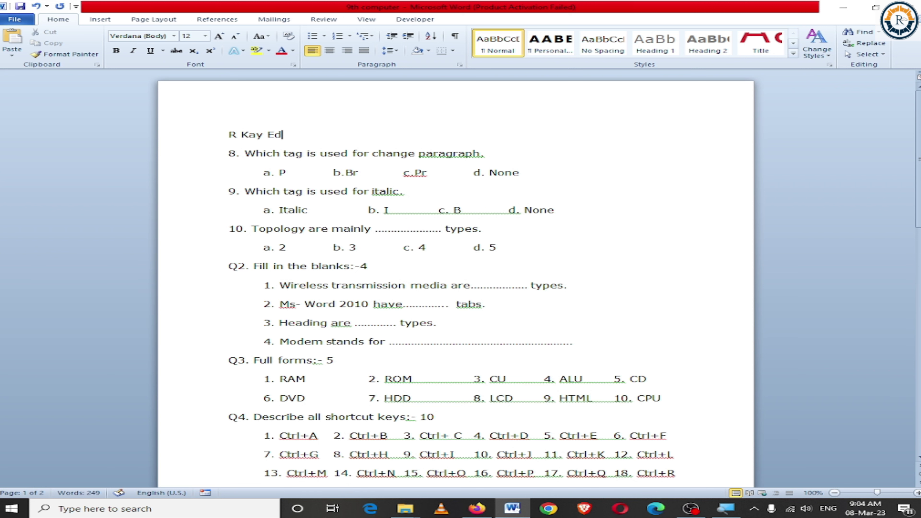
type("ucational")
- Format the "R Kay Educational" line at size 20 in bold, underlined italics
key("shift+Left")
key("shift+Left")
key("shift+Left")
key("shift+Left")
key("shift+Left")
key("shift+Left")
key("shift+Left")
key("shift+Left")
key("shift+Left")
key("shift+Left")
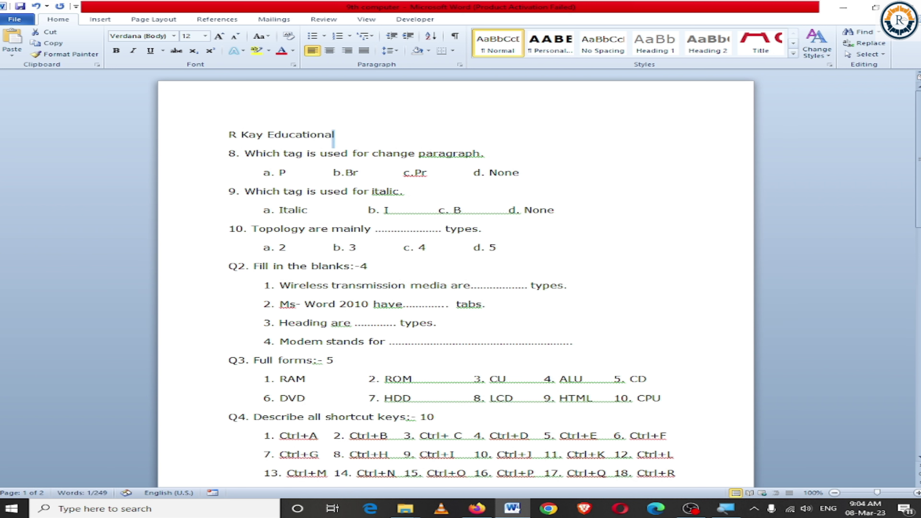
key("shift+Left")
key("shift+Left")
key("shift+Left")
key("shift+Left")
key("shift+Left")
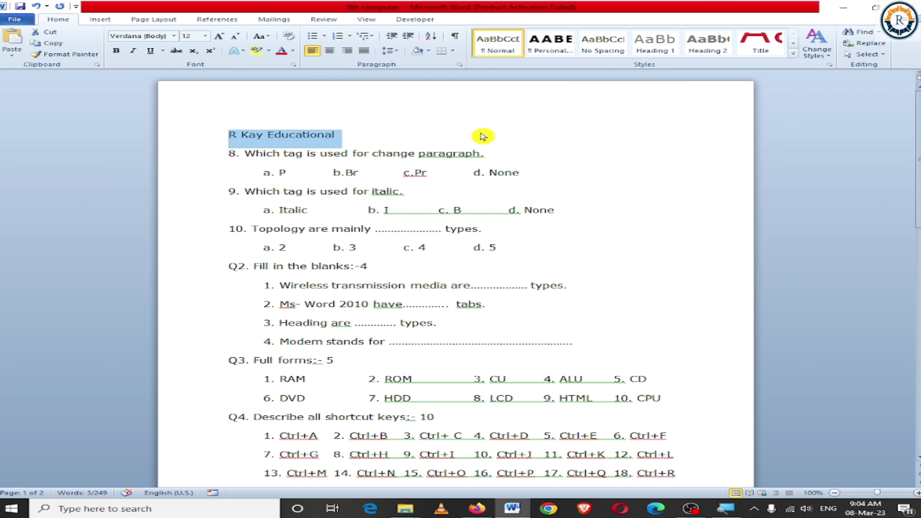
key("ctrl+shift+period")
key("ctrl+shift+period")
key("ctrl+shift+period")
key("ctrl+shift+period")
key("ctrl+b")
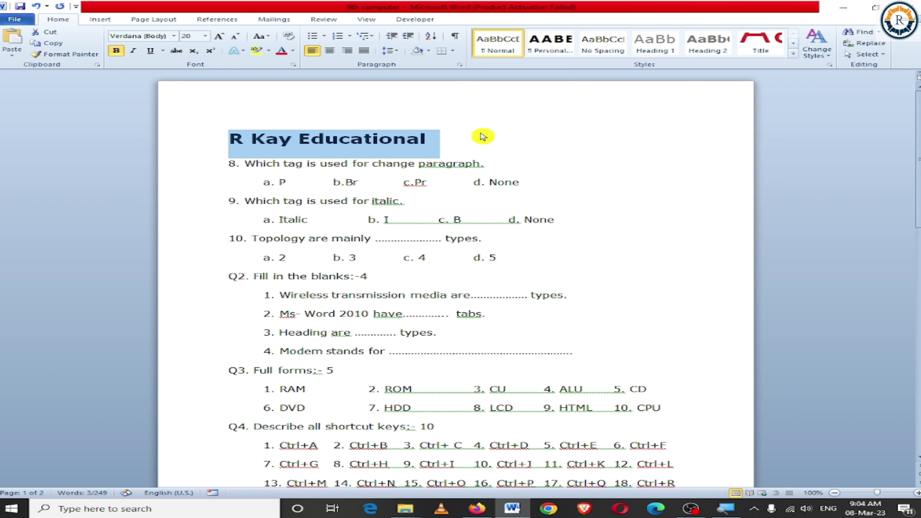
key("ctrl+u")
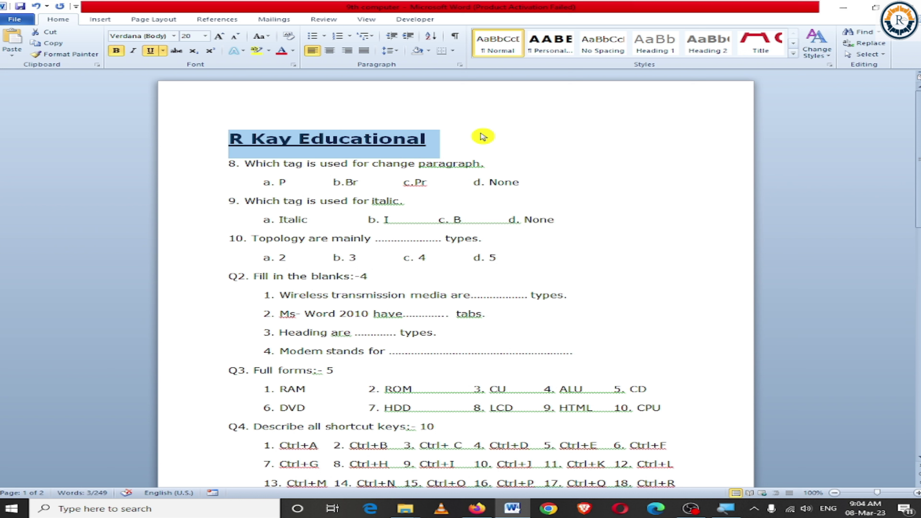
key("ctrl+i")
- Center the "R Kay Educational" heading and close the document with its changes saved, along with the RAJ folder window
key("ctrl+j")
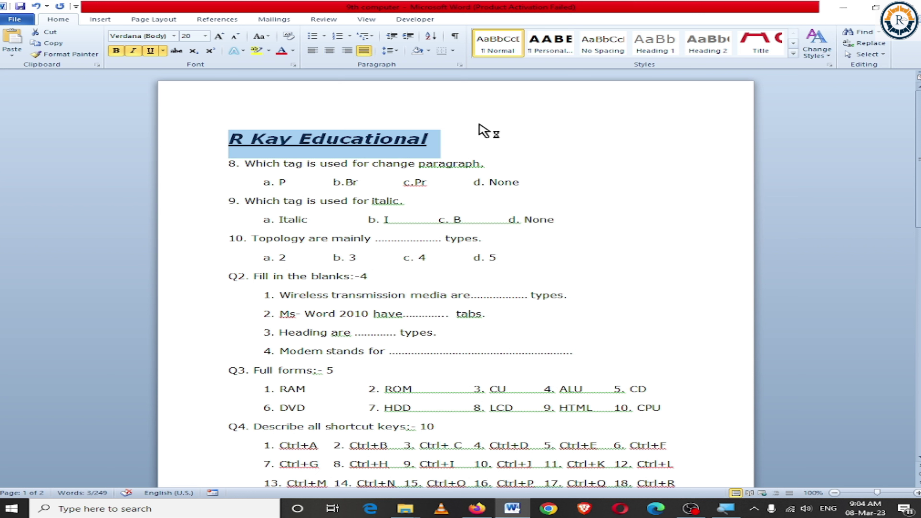
key("ctrl+e")
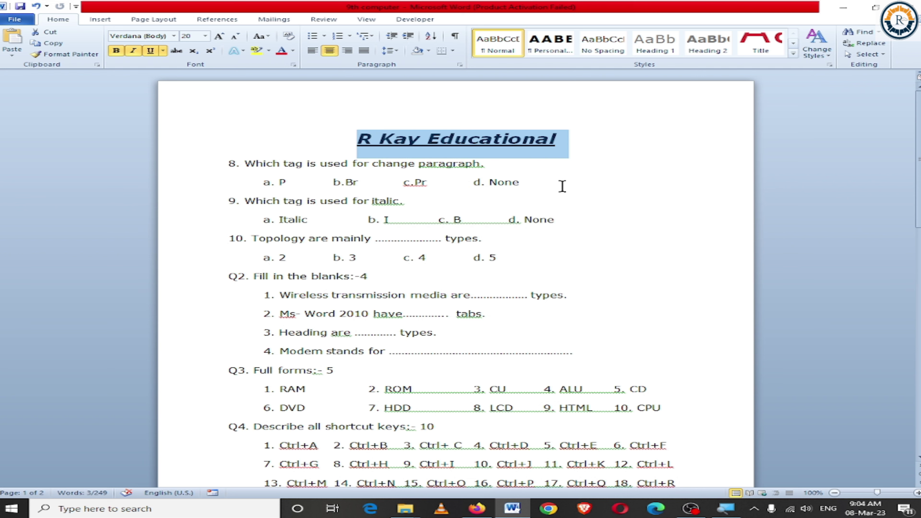
left_click(909, 7)
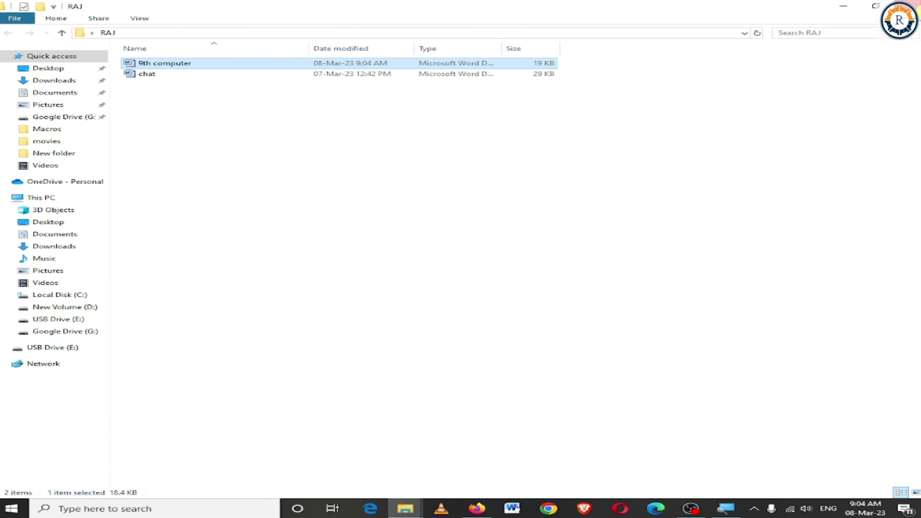
left_click(910, 7)
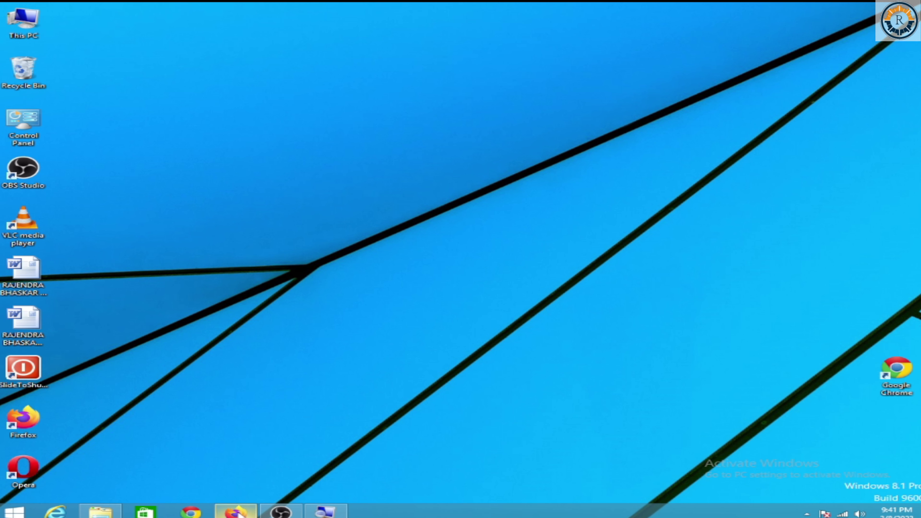
- Switch to Firefox on the other computer and sign in to Gmail with the listed account and its password, without saving the login
left_click(265, 488)
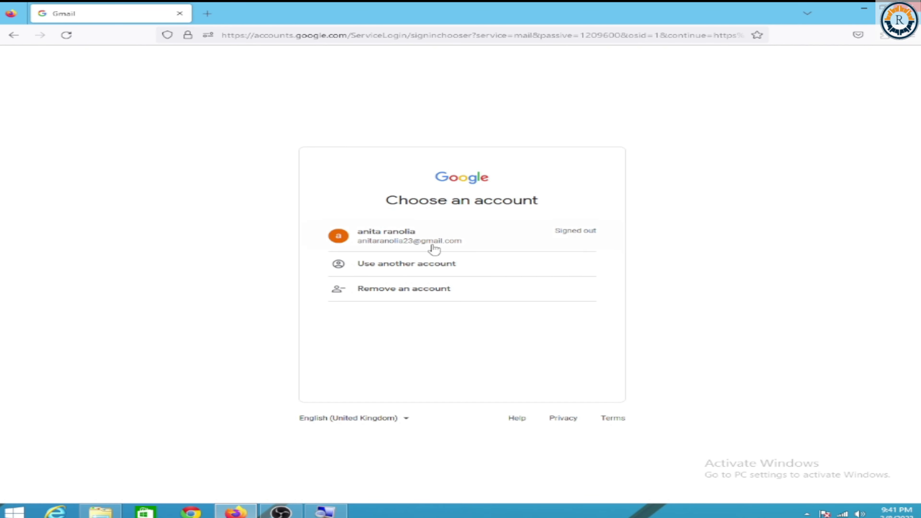
left_click(387, 237)
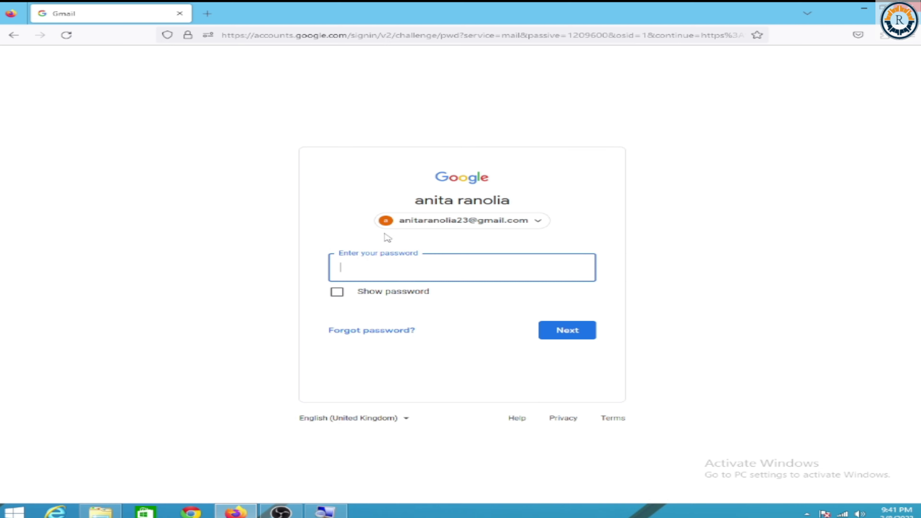
type("•")
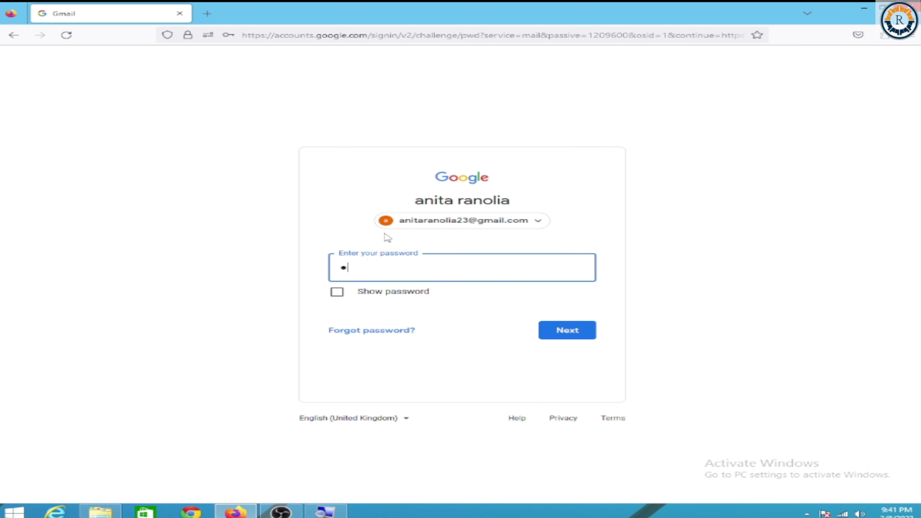
type("•••••••••")
key("Return")
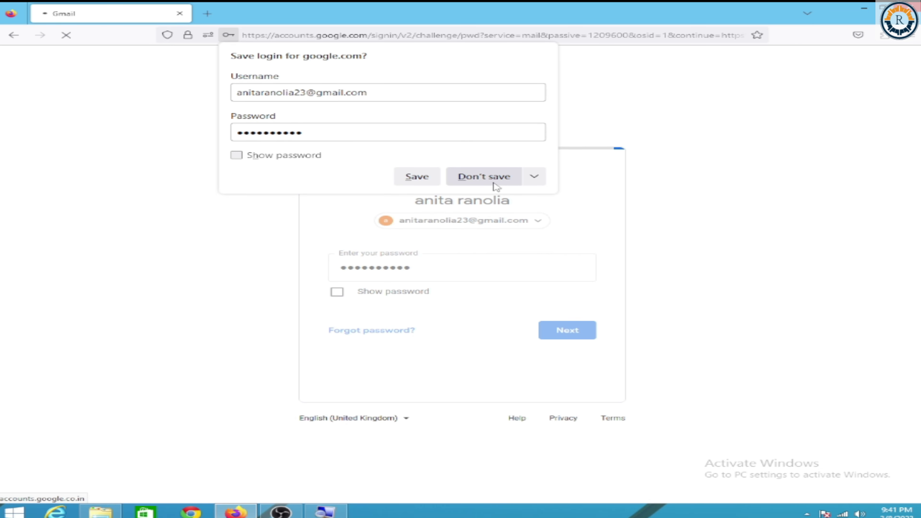
left_click(492, 181)
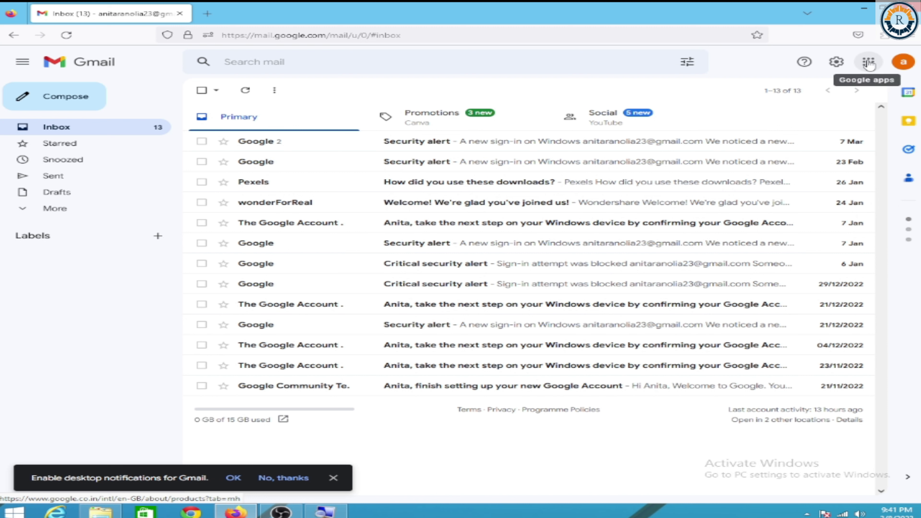
- Open Google Drive from the Google apps in Gmail
left_click(869, 63)
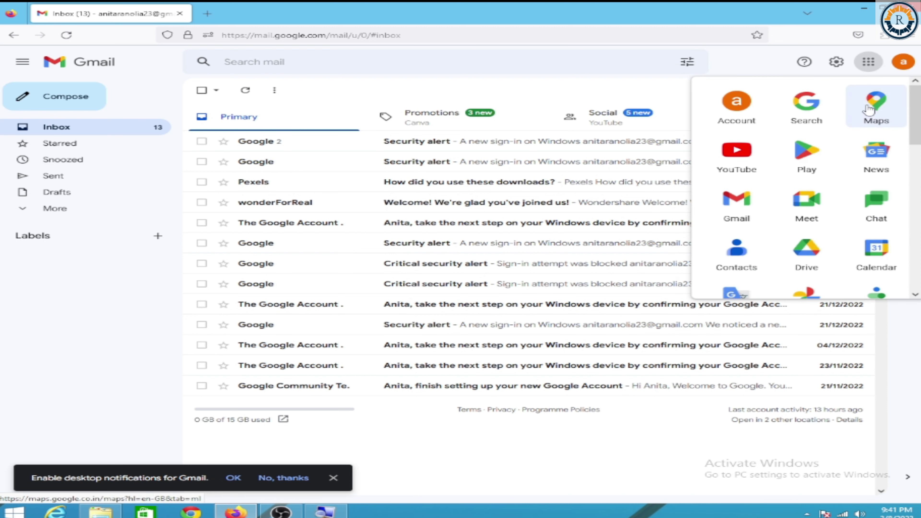
left_click(807, 254)
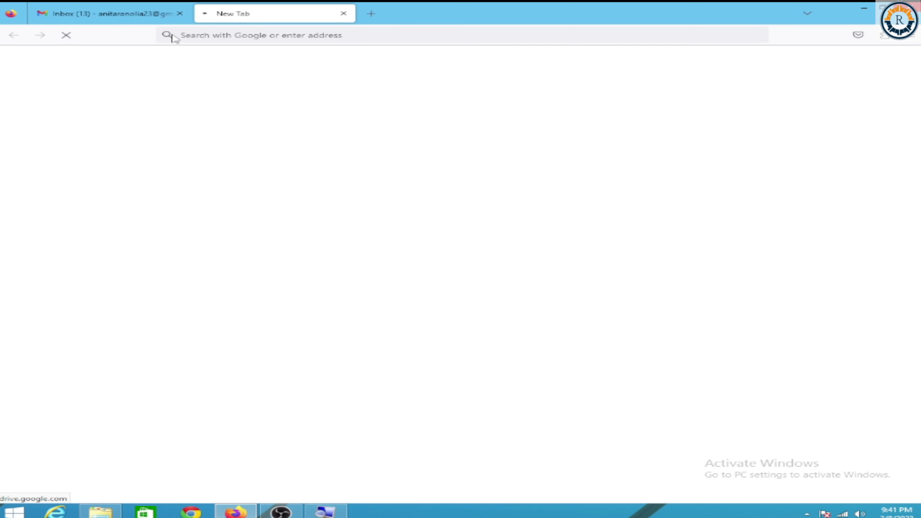